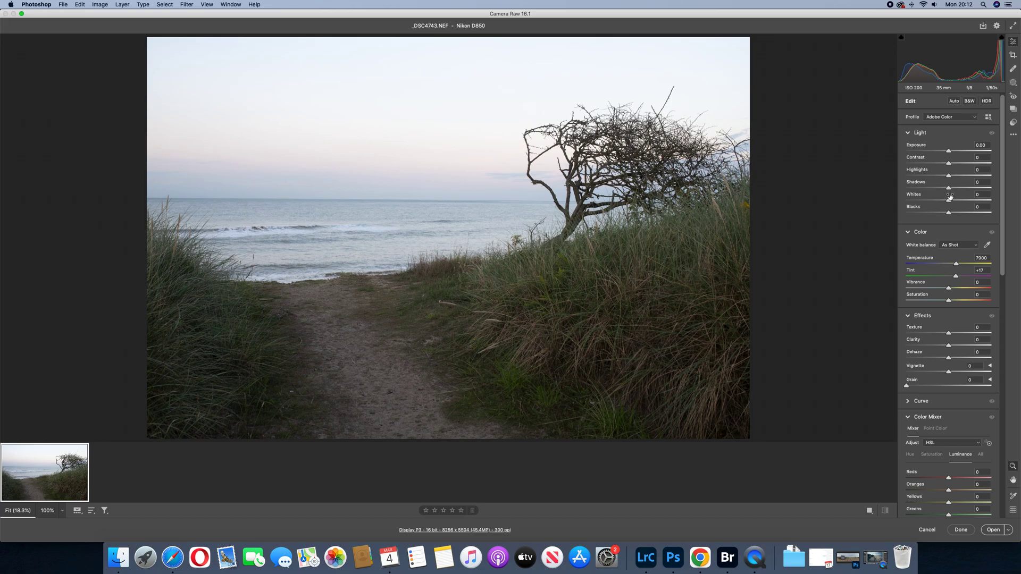
# Step: Set the photo's exposure to -0.90, contrast +6, highlights +43, shadows +32 and whites +25
pyautogui.click(948, 152)
pyautogui.moveTo(948, 152); pyautogui.dragTo(940, 155)
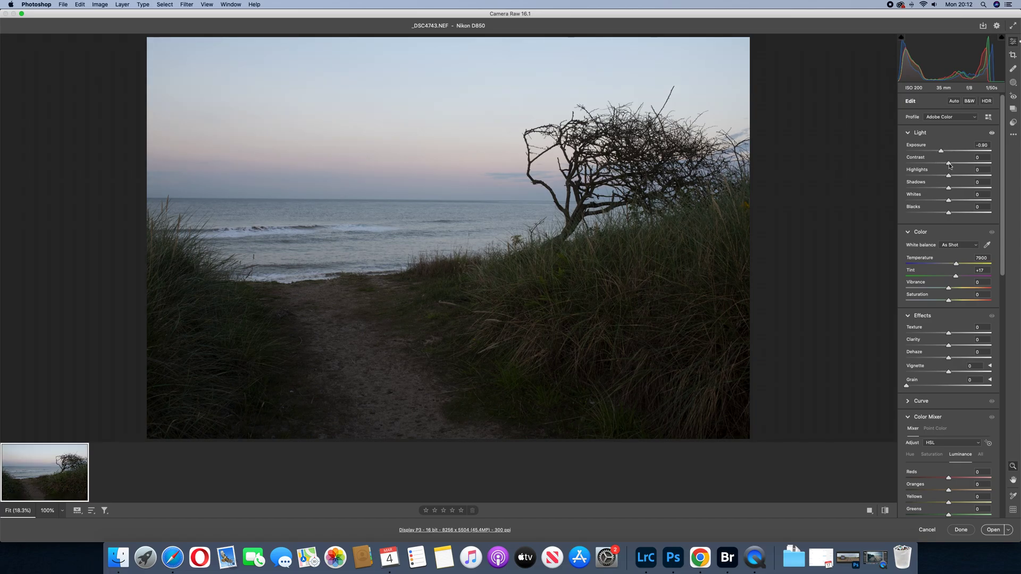
pyautogui.moveTo(949, 164); pyautogui.dragTo(959, 195)
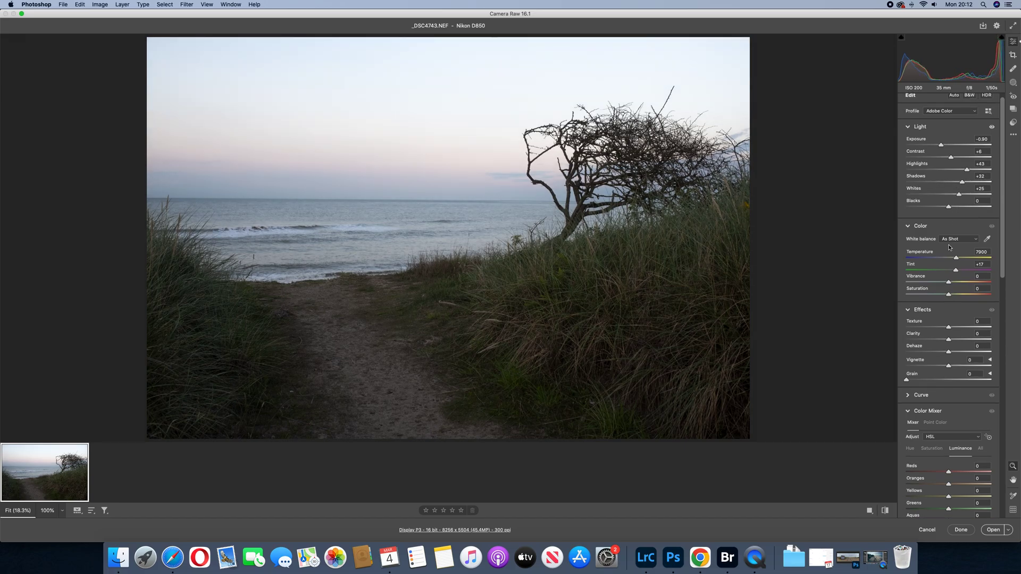
# Step: Lower the luminance of all eight colours in the Color Mixer to -100
pyautogui.scroll(-5, 947, 252)
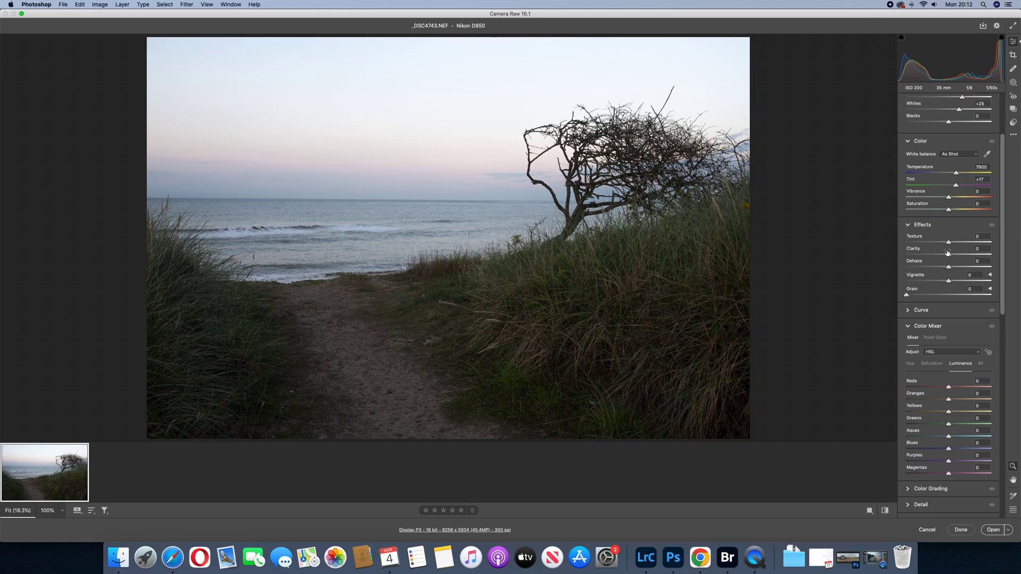
pyautogui.scroll(-10, 947, 252)
pyautogui.moveTo(949, 217); pyautogui.dragTo(881, 231)
pyautogui.moveTo(947, 242); pyautogui.dragTo(873, 242)
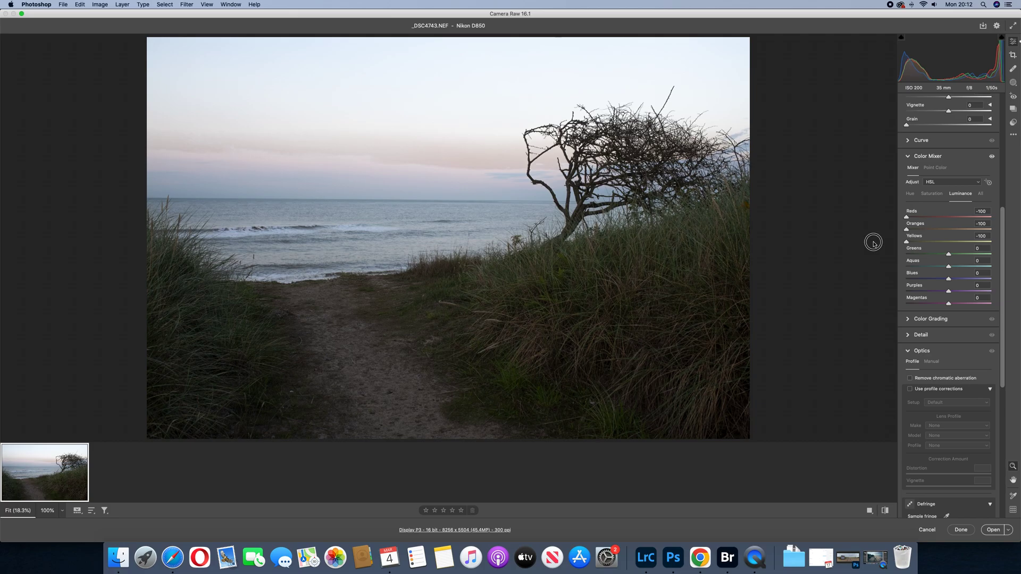
pyautogui.moveTo(949, 265); pyautogui.dragTo(907, 302)
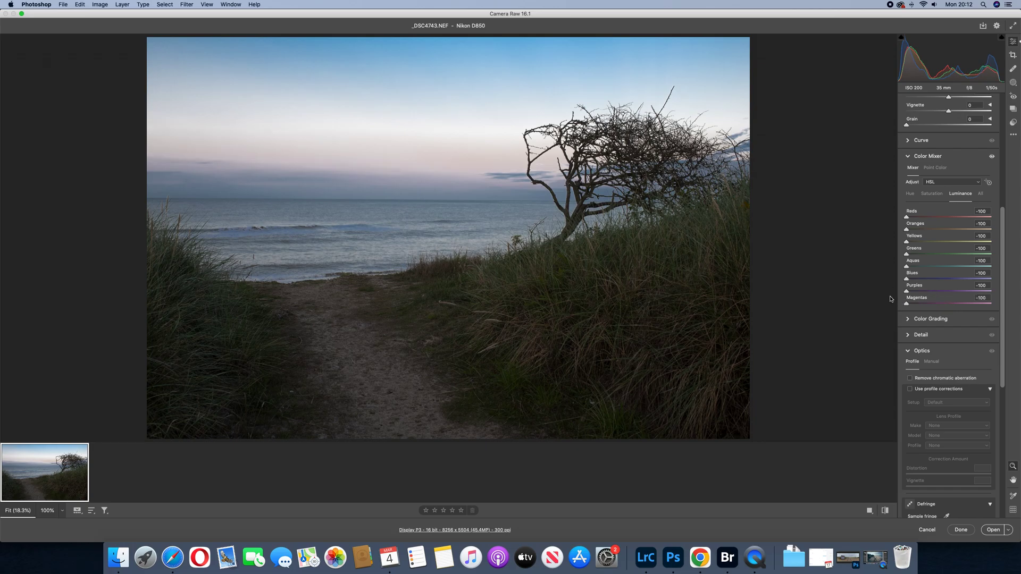
# Step: Desaturate the colours in the Color Mixer, with aquas at -96 and all the others at -100
pyautogui.click(931, 193)
pyautogui.moveTo(949, 217); pyautogui.dragTo(857, 219)
pyautogui.moveTo(958, 231); pyautogui.dragTo(880, 240)
pyautogui.moveTo(944, 259); pyautogui.dragTo(884, 255)
pyautogui.moveTo(950, 265); pyautogui.dragTo(877, 253)
pyautogui.moveTo(948, 278); pyautogui.dragTo(887, 280)
pyautogui.moveTo(948, 290); pyautogui.dragTo(906, 301)
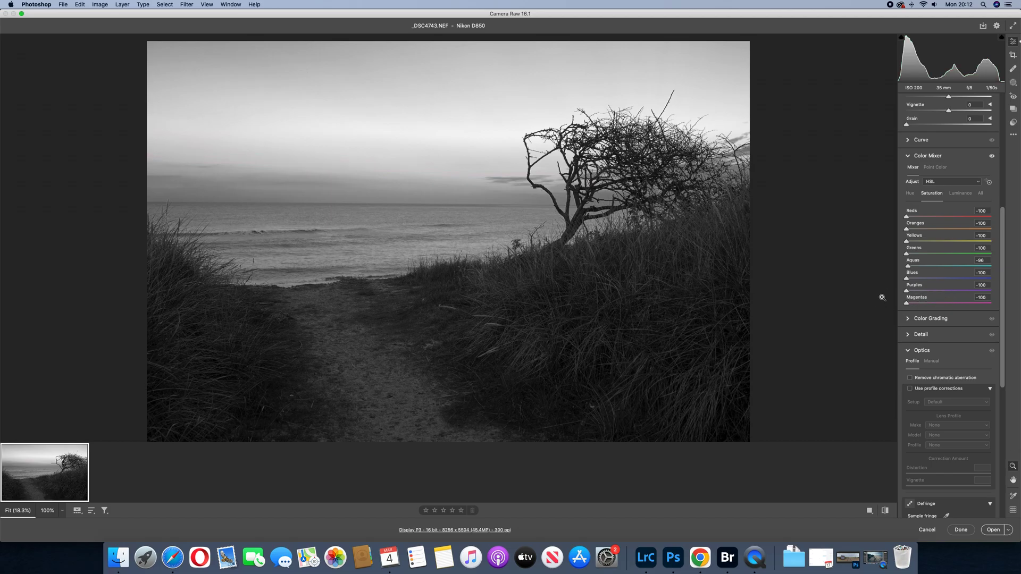
# Step: Adjust the Color Mixer saturation to yellows -10, greens -71, aquas -100 and blues -62
pyautogui.moveTo(907, 218); pyautogui.dragTo(922, 270)
pyautogui.scroll(-1, 934, 250)
pyautogui.scroll(-1, 920, 249)
pyautogui.scroll(-1, 922, 277)
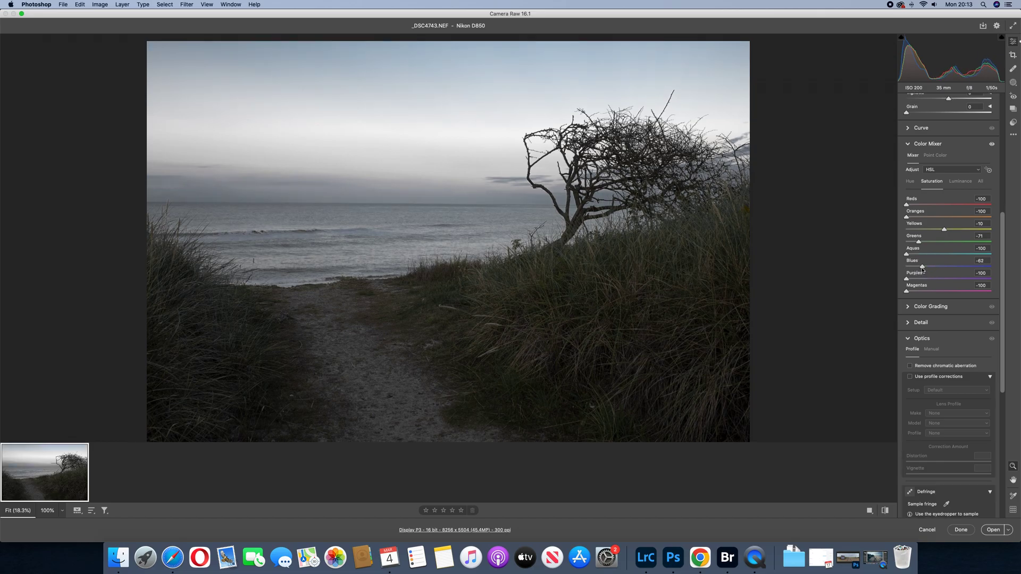
# Step: Color-grade the shadows blue at hue 213, saturation 38, and the highlights yellow at hue 57, saturation about 35
pyautogui.scroll(-5, 925, 272)
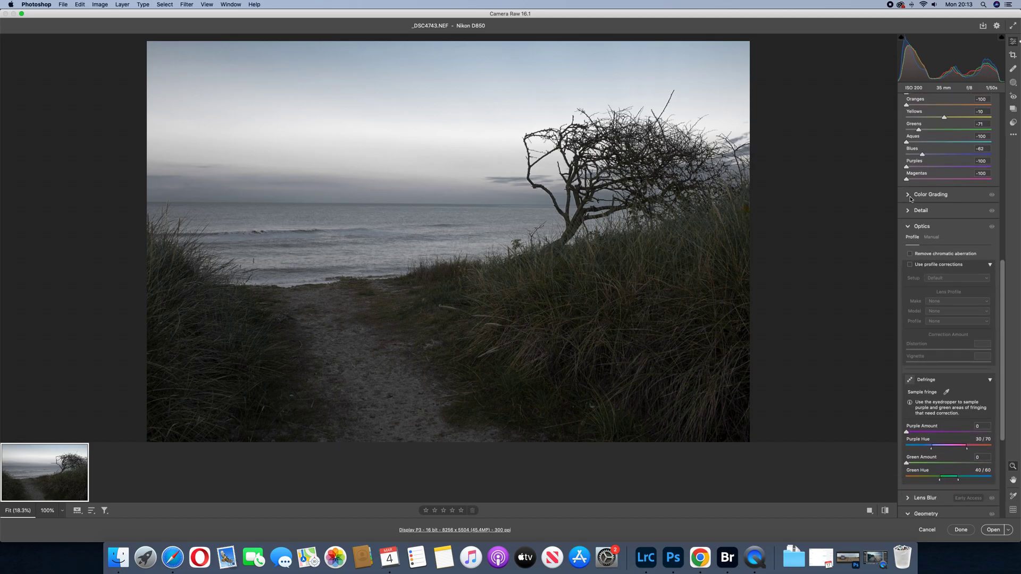
pyautogui.click(908, 196)
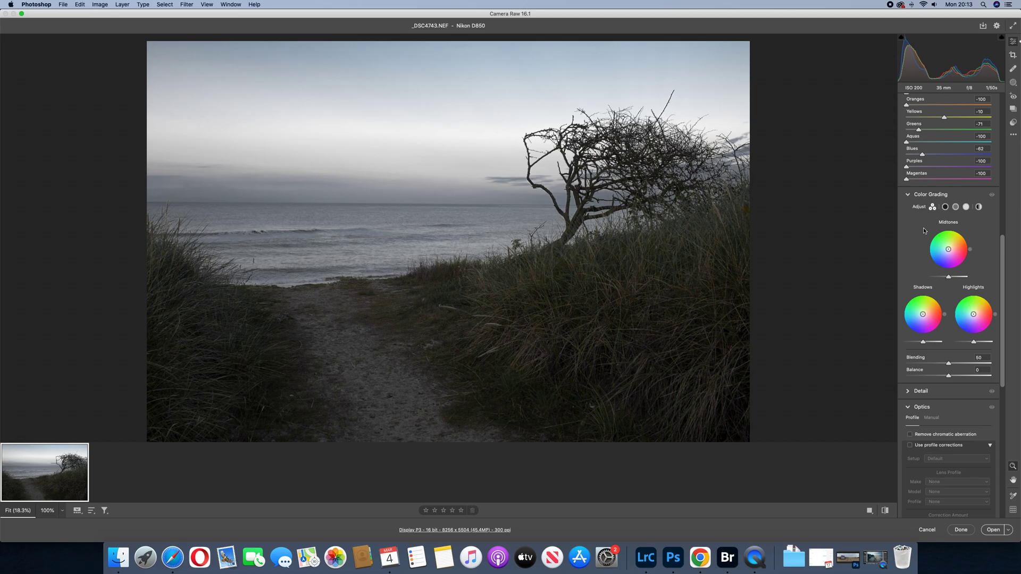
pyautogui.click(945, 207)
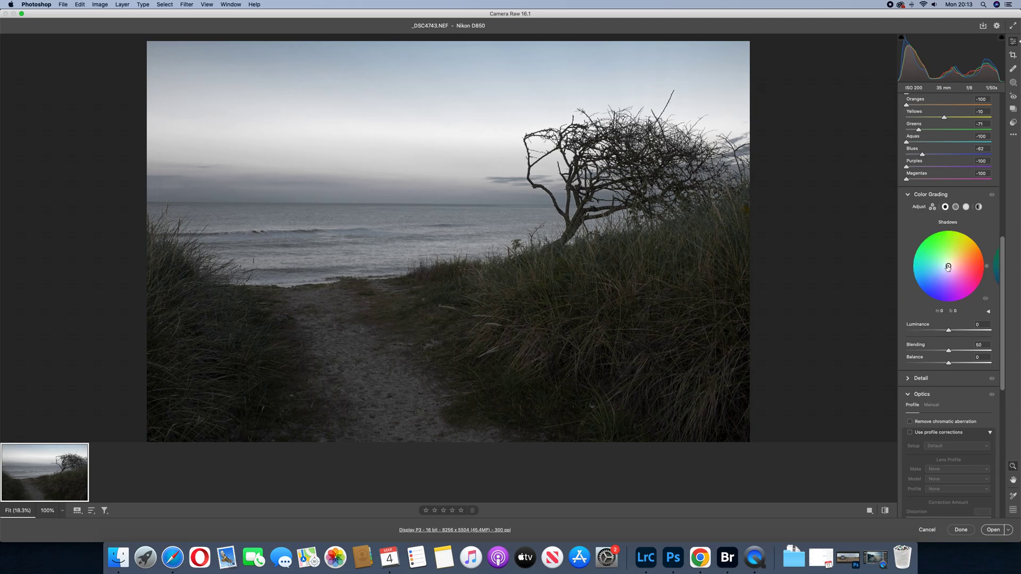
pyautogui.moveTo(948, 267)
pyautogui.mouseDown()
pyautogui.moveTo(922, 283)
pyautogui.moveTo(937, 272)
pyautogui.mouseUp()
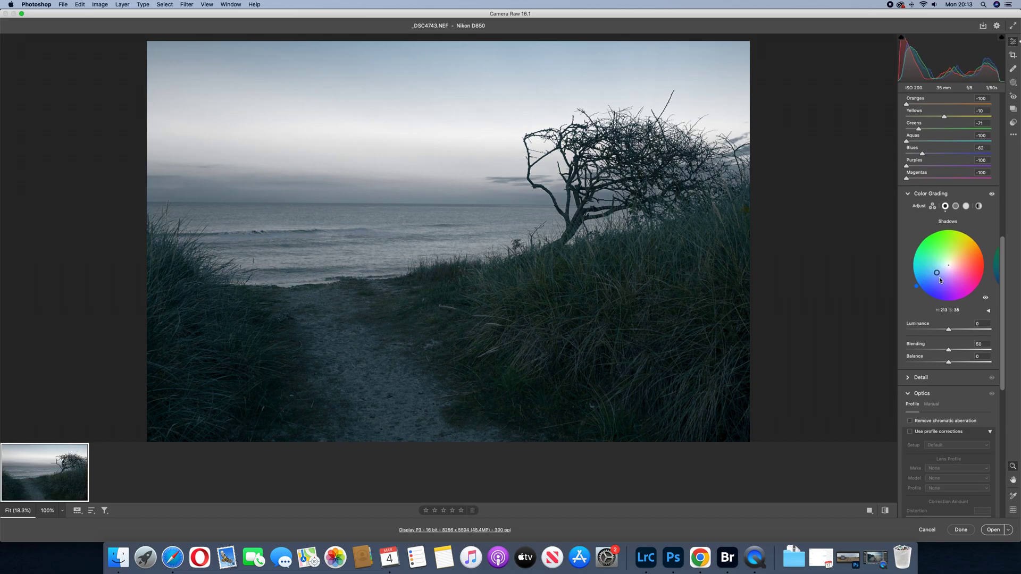
pyautogui.click(967, 206)
pyautogui.moveTo(967, 238); pyautogui.dragTo(955, 255)
# Step: Look through the detail, optics, lens blur, geometry and calibration settings
pyautogui.scroll(-3, 907, 345)
pyautogui.scroll(-4, 909, 340)
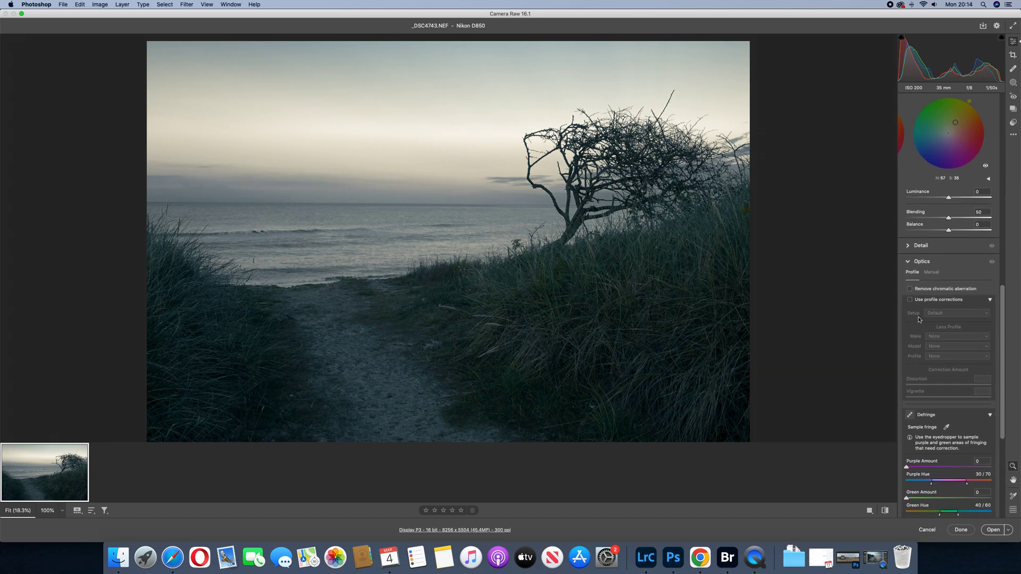
pyautogui.scroll(-10, 926, 311)
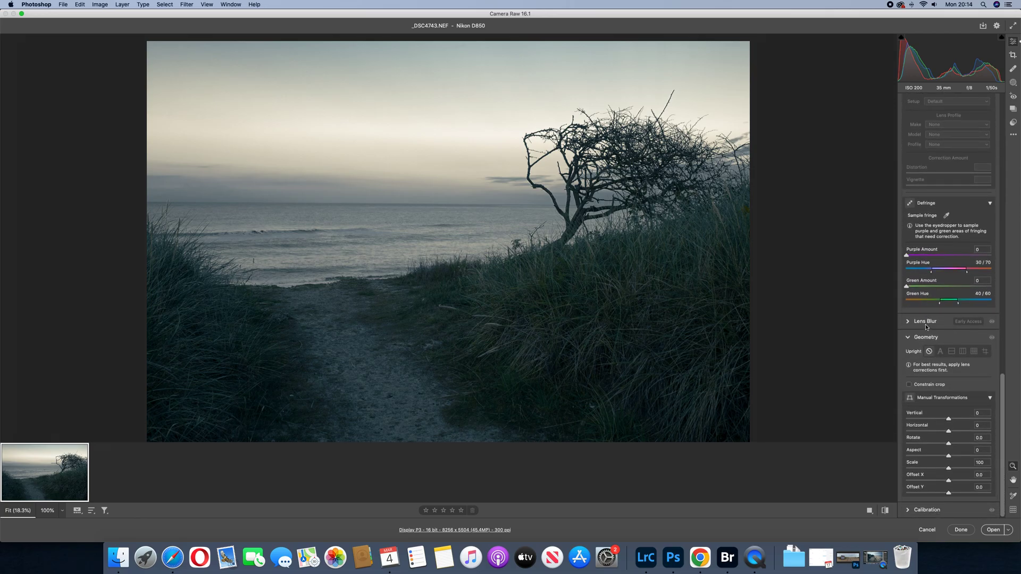
pyautogui.scroll(2, 929, 415)
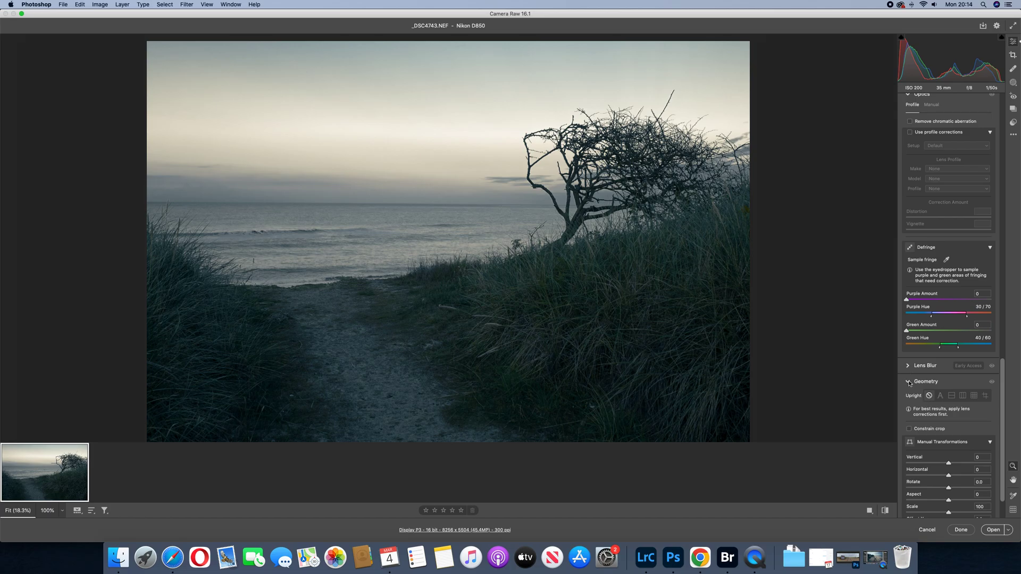
pyautogui.scroll(-2, 920, 390)
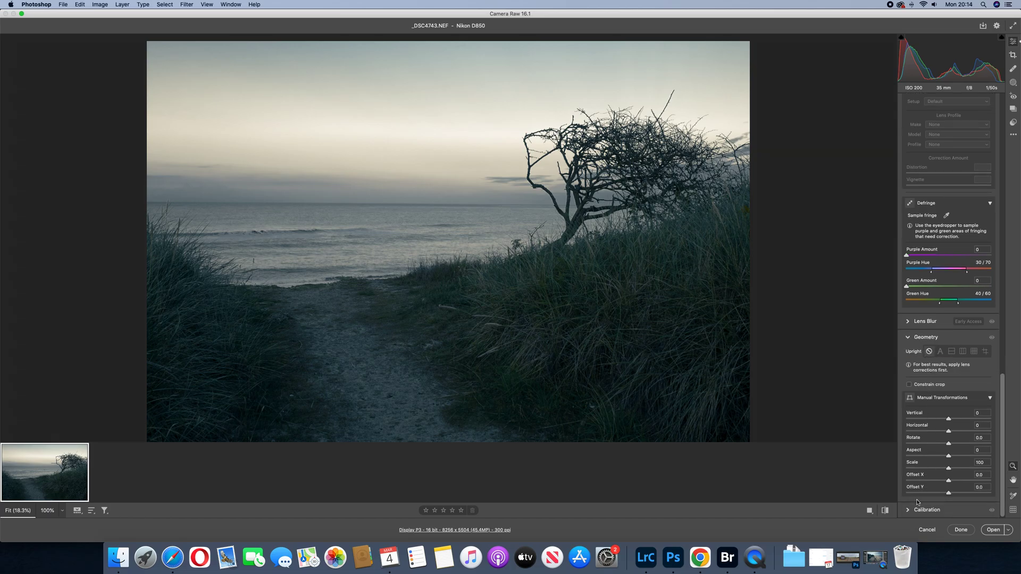
pyautogui.scroll(5, 945, 290)
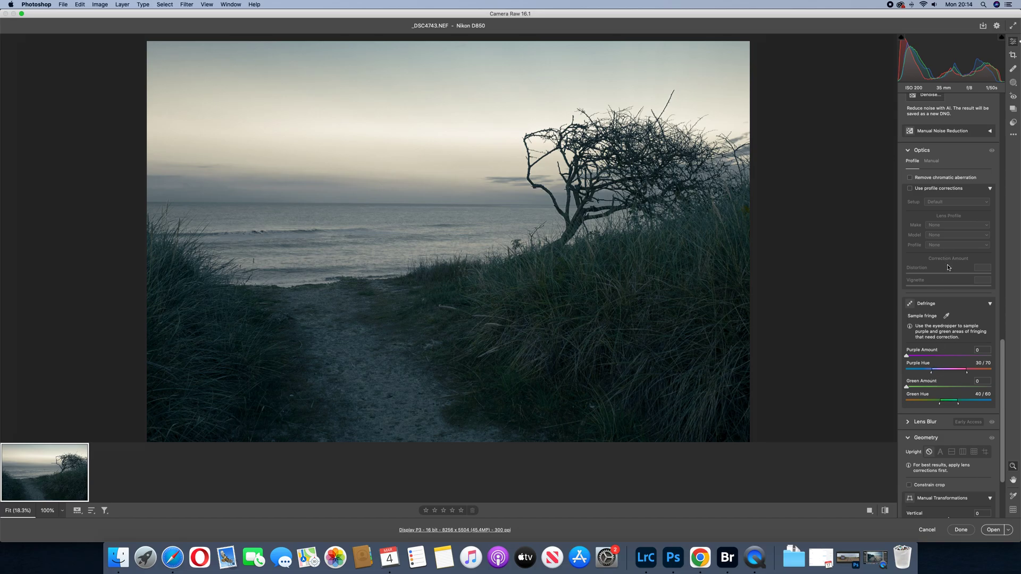
pyautogui.click(908, 151)
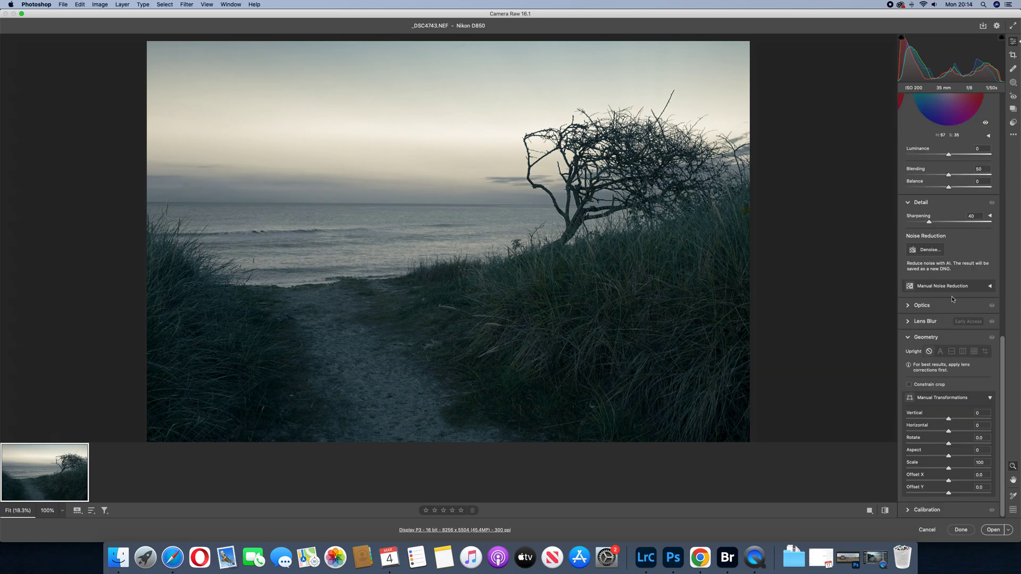
pyautogui.click(908, 322)
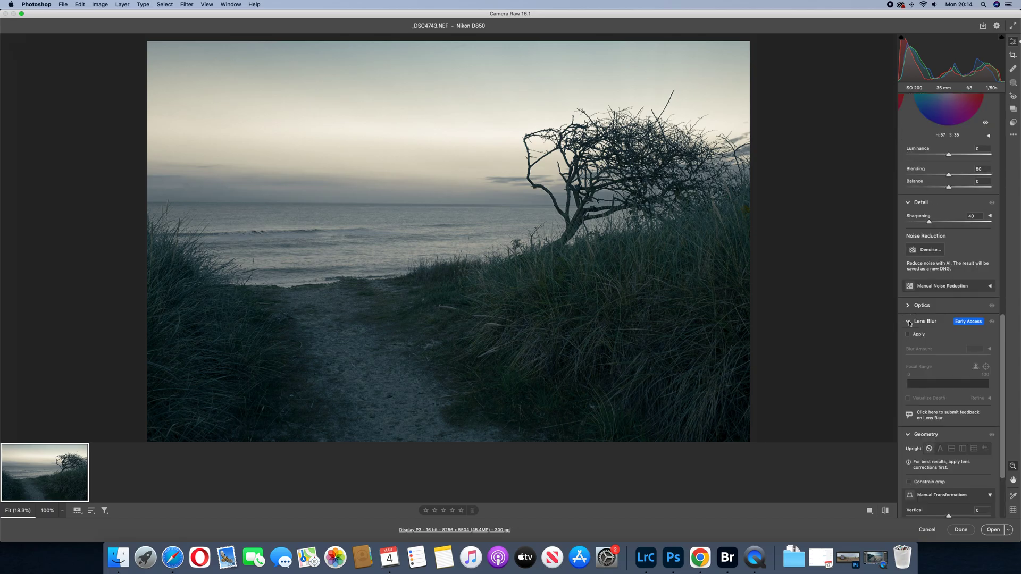
pyautogui.scroll(-4, 923, 336)
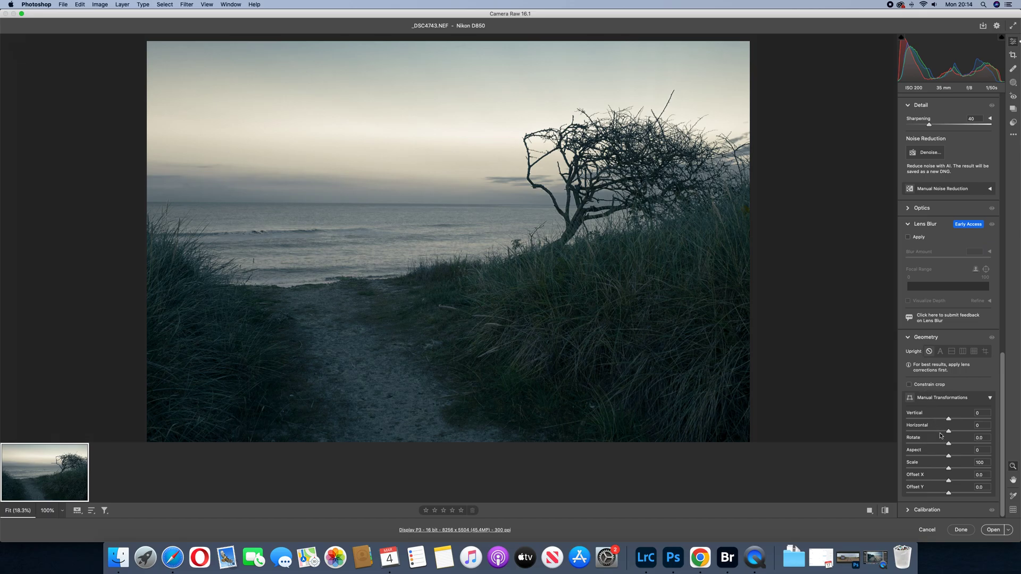
pyautogui.click(907, 511)
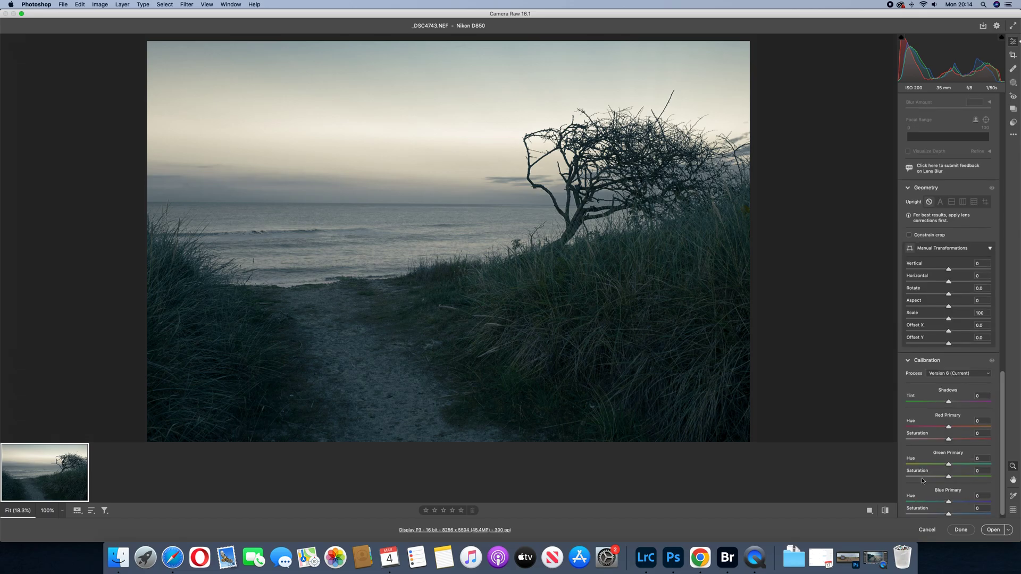
pyautogui.scroll(-1, 947, 403)
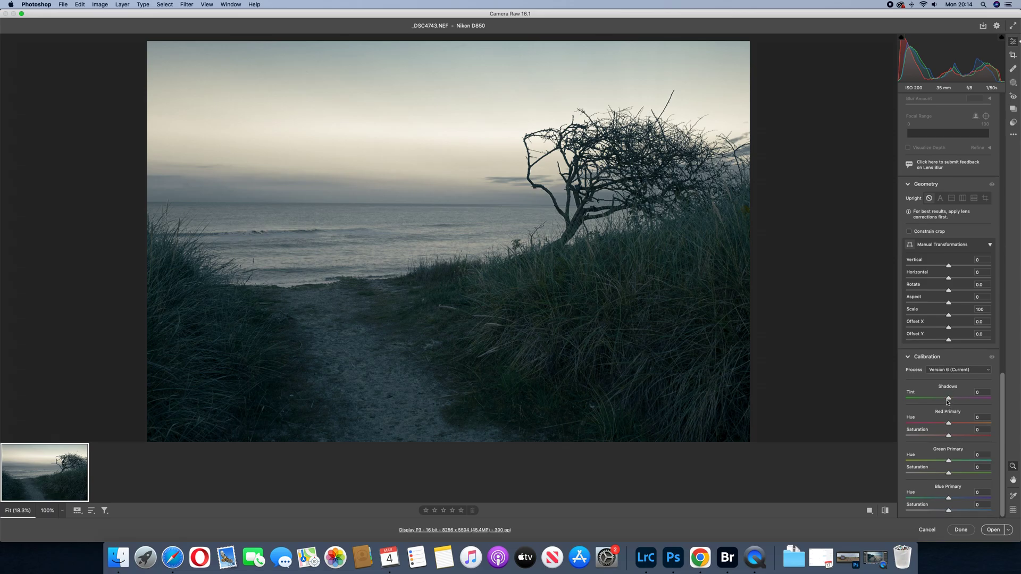
# Step: Darken the photo's edges with a vignette of -27
pyautogui.scroll(8, 947, 403)
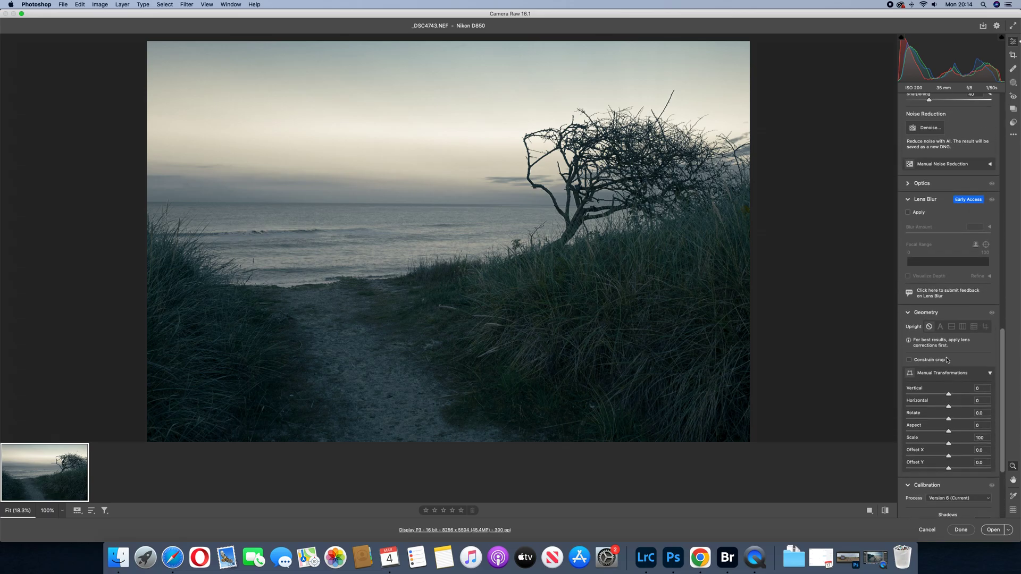
pyautogui.scroll(8, 951, 319)
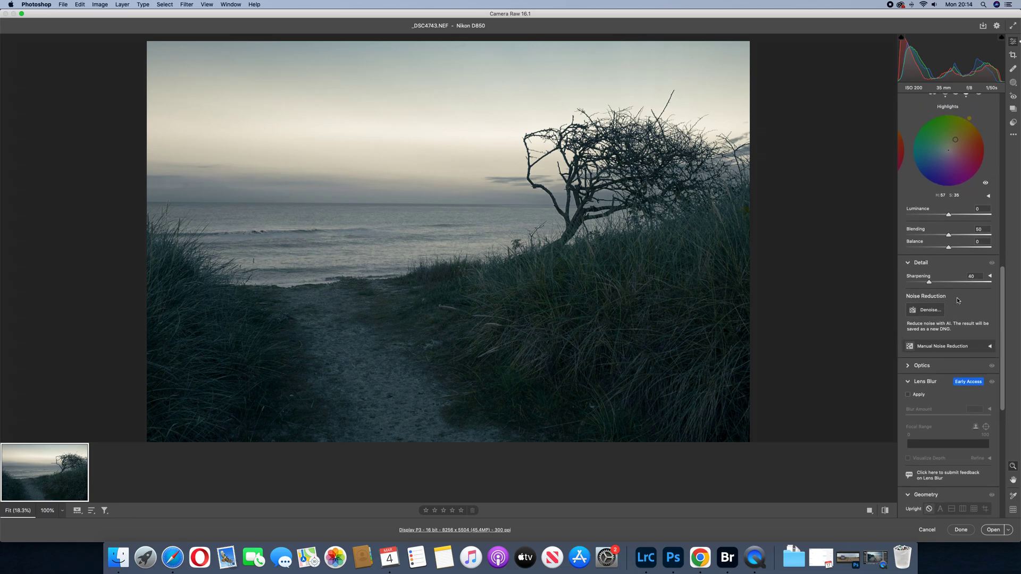
pyautogui.scroll(12, 957, 300)
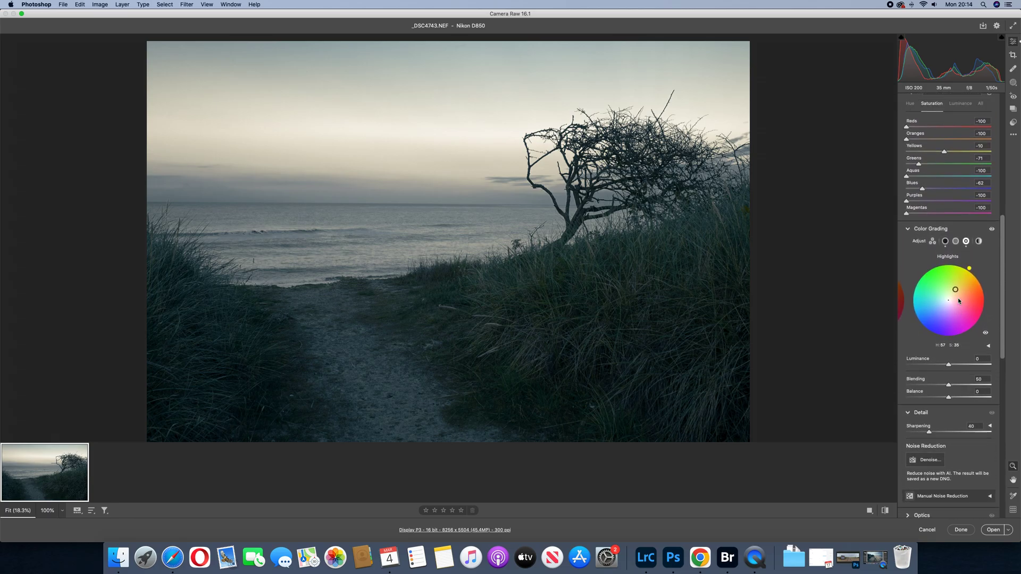
pyautogui.scroll(9, 959, 301)
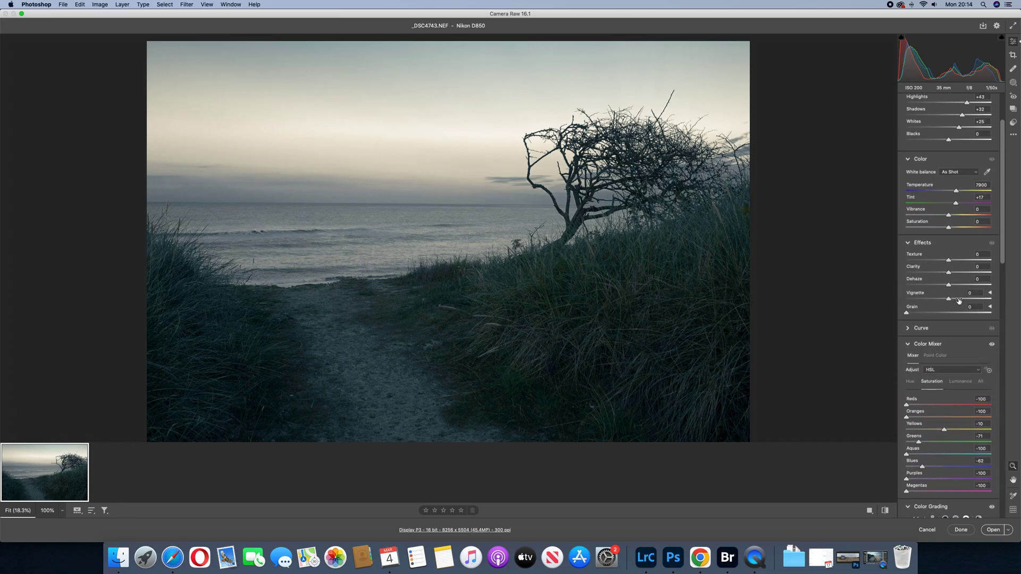
pyautogui.scroll(2, 959, 301)
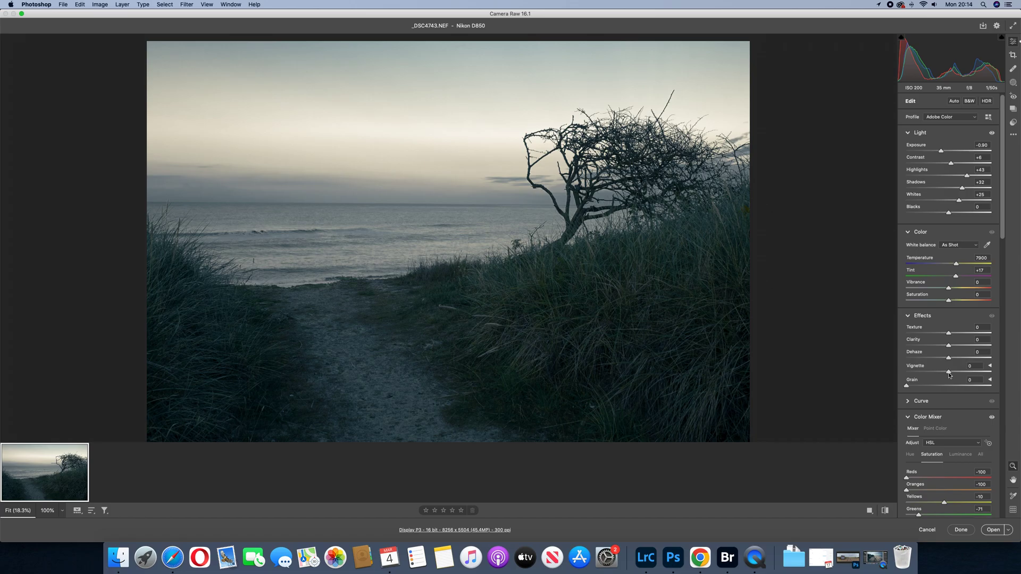
pyautogui.moveTo(950, 374); pyautogui.dragTo(937, 374)
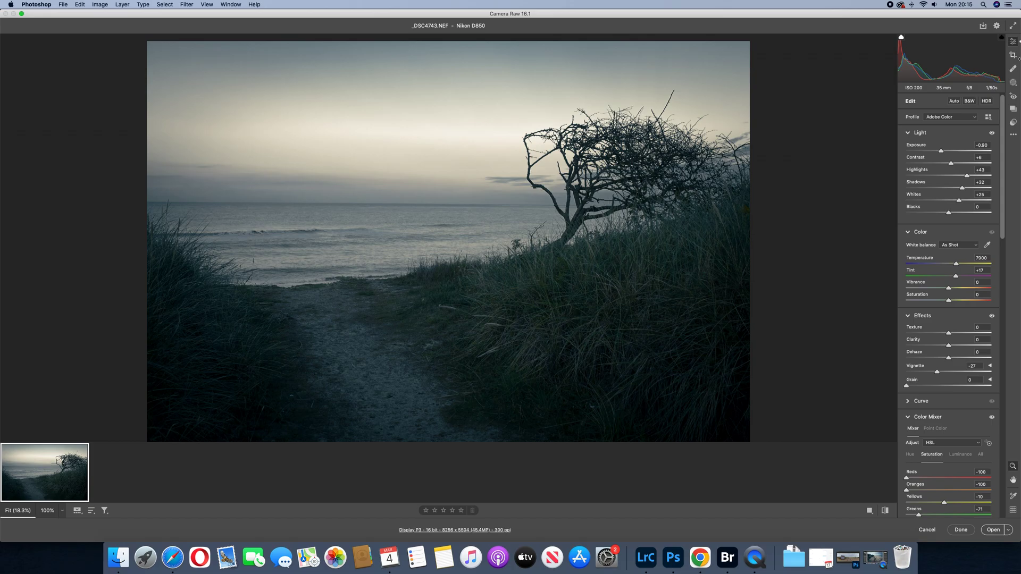
# Step: Mask the sky with a linear gradient from the photo's upper edge to just above the horizon and set its exposure to -1.30
pyautogui.click(1015, 84)
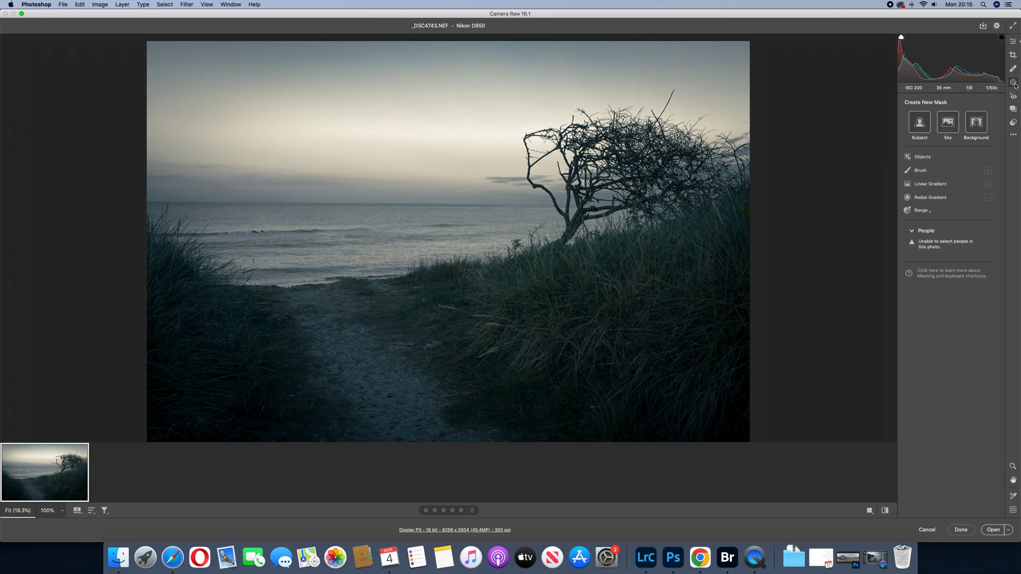
pyautogui.click(930, 184)
pyautogui.moveTo(448, 37); pyautogui.dragTo(447, 181)
pyautogui.moveTo(948, 198); pyautogui.dragTo(934, 200)
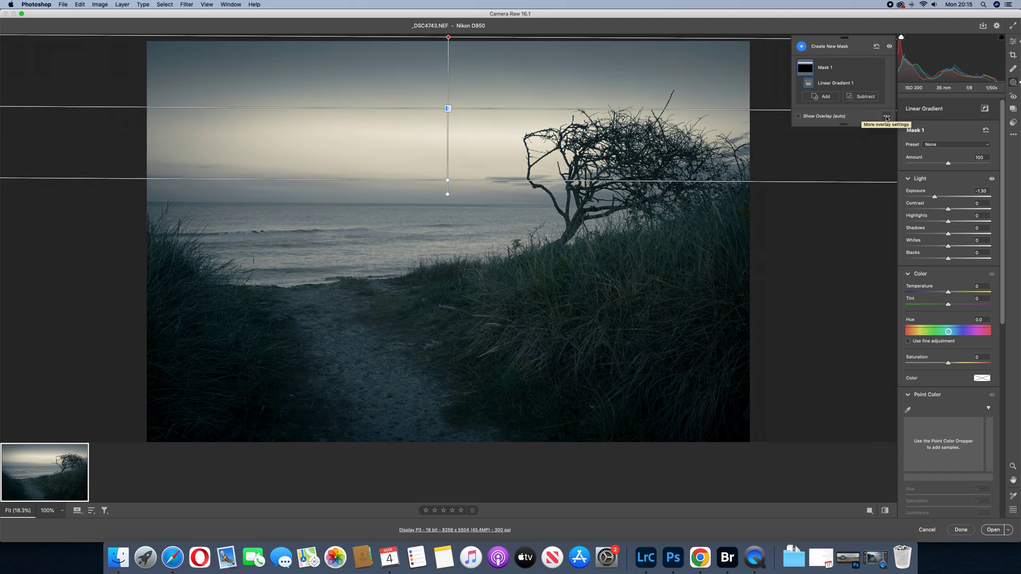
# Step: Return to the global edits and readjust the Light settings to brighten the whole photo
pyautogui.click(1012, 43)
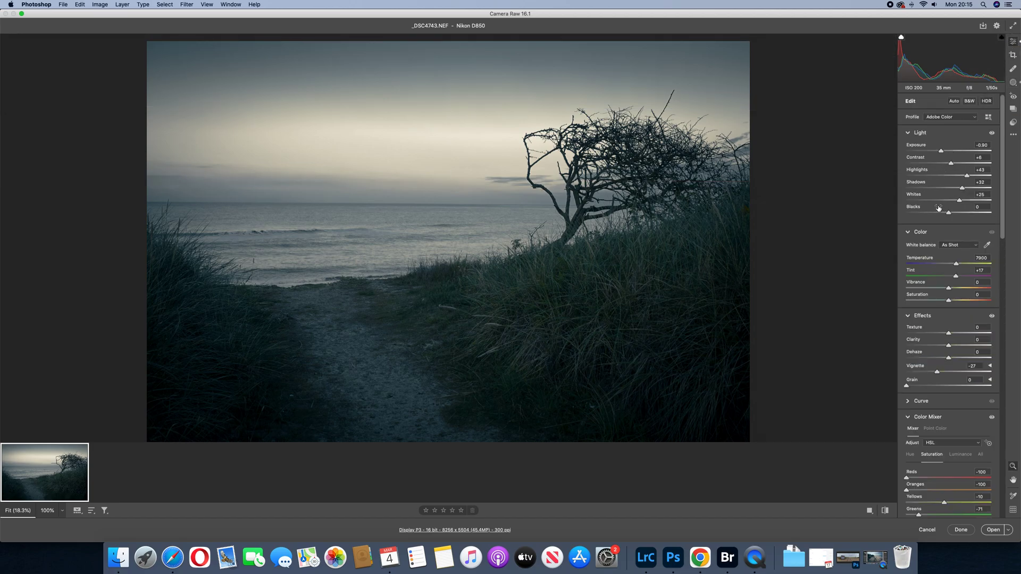
pyautogui.moveTo(941, 152); pyautogui.dragTo(945, 210)
pyautogui.scroll(-1, 957, 169)
pyautogui.scroll(1, 963, 186)
pyautogui.scroll(-1, 962, 192)
pyautogui.scroll(1, 957, 202)
pyautogui.scroll(-10, 942, 210)
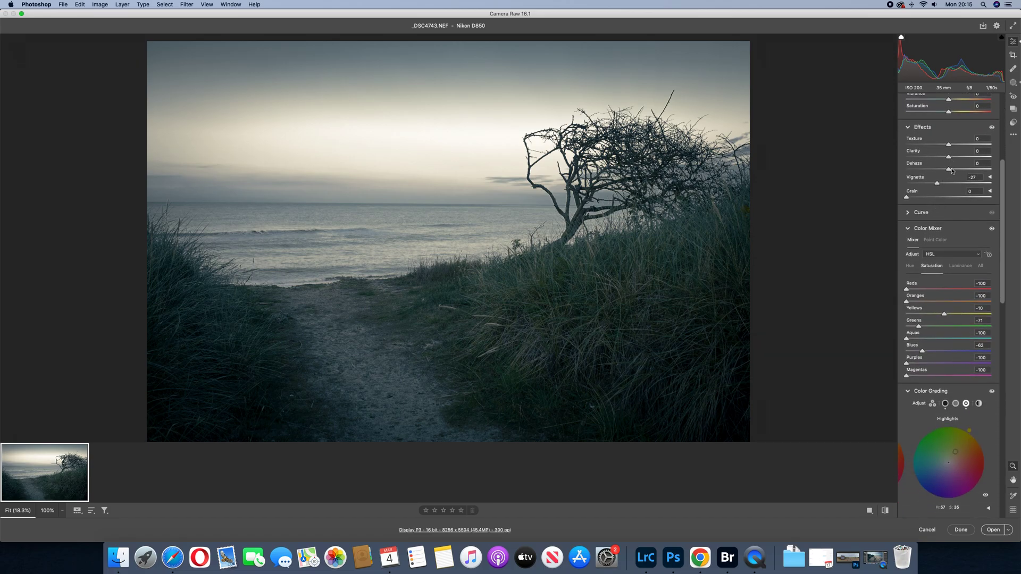
pyautogui.scroll(-3, 952, 168)
pyautogui.scroll(-10, 952, 171)
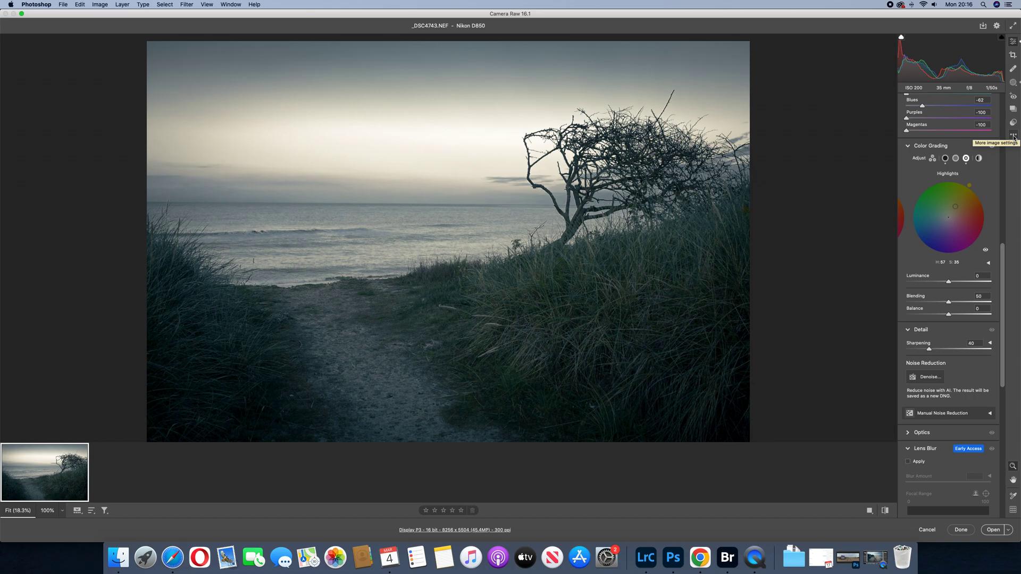
# Step: Save the current edit settings as a preset named Late Hour in the existing custom preset group instead of User Presets
pyautogui.click(1014, 138)
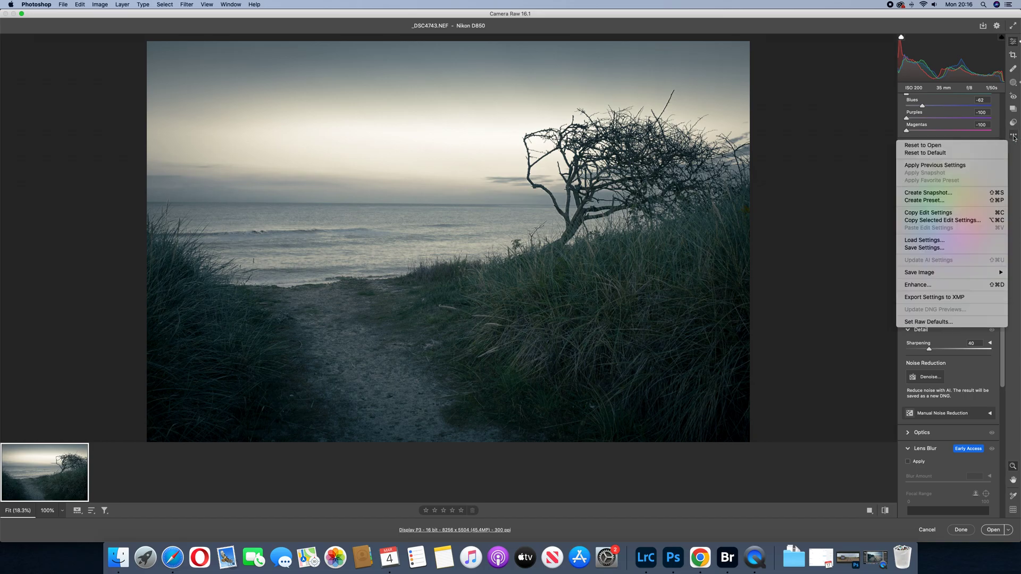
pyautogui.click(941, 201)
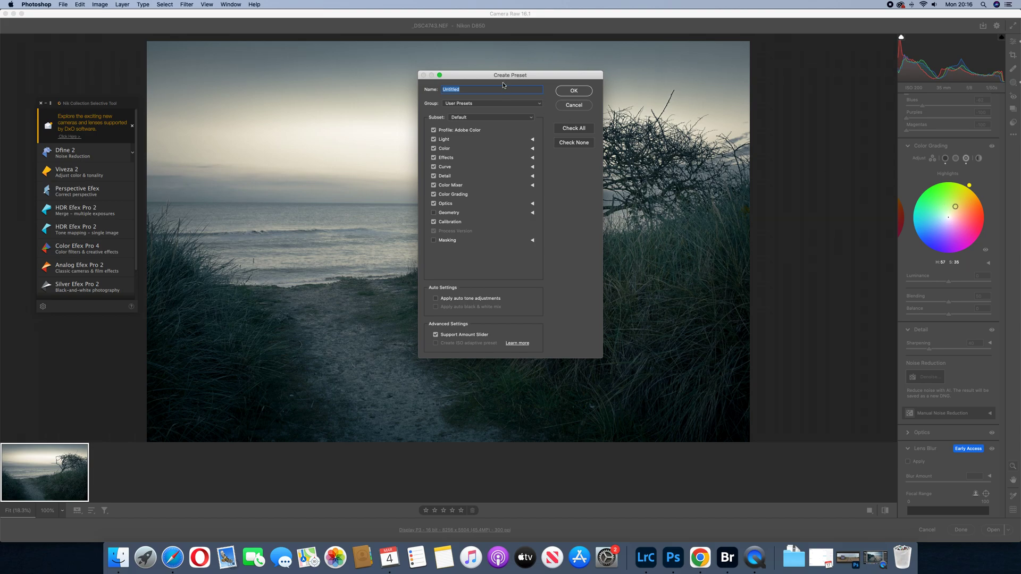
pyautogui.write('Late Hour')
pyautogui.click(499, 102)
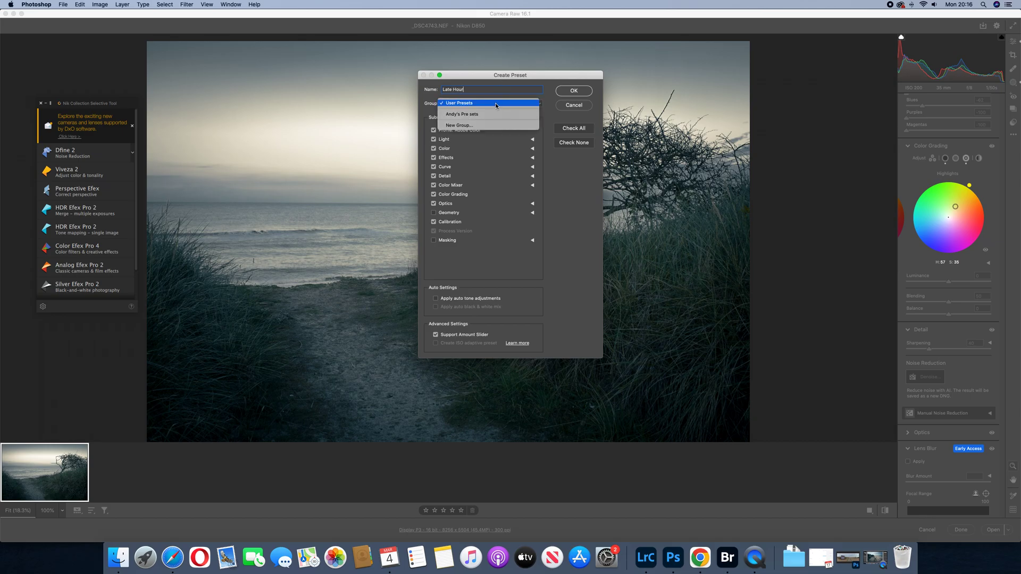
pyautogui.click(485, 115)
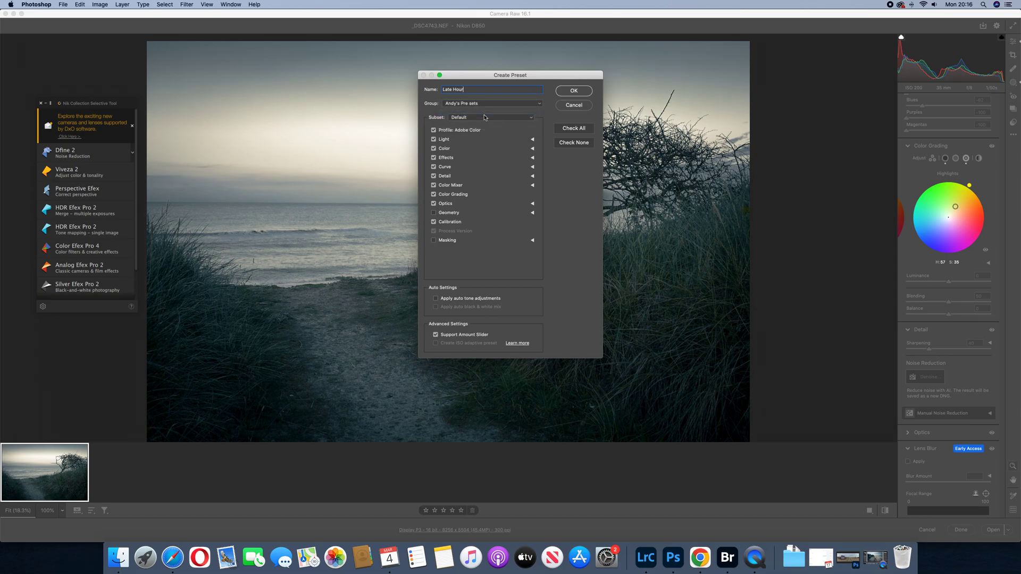
pyautogui.click(574, 91)
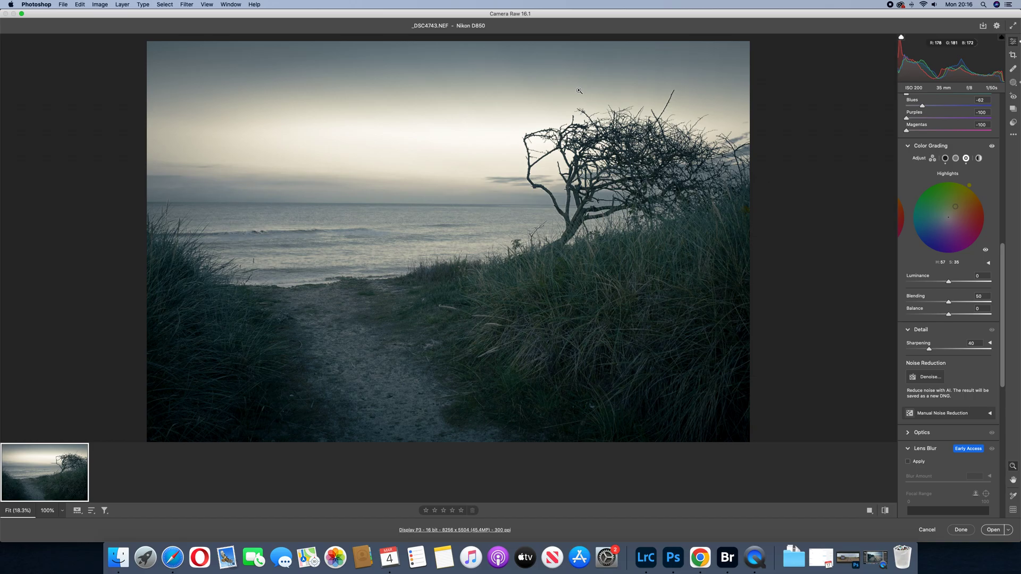
# Step: Finish editing the coastal photo and open _DSC4731.NEF from the Hemsby Aug 23 folder in Finder for raw editing
pyautogui.click(126, 554)
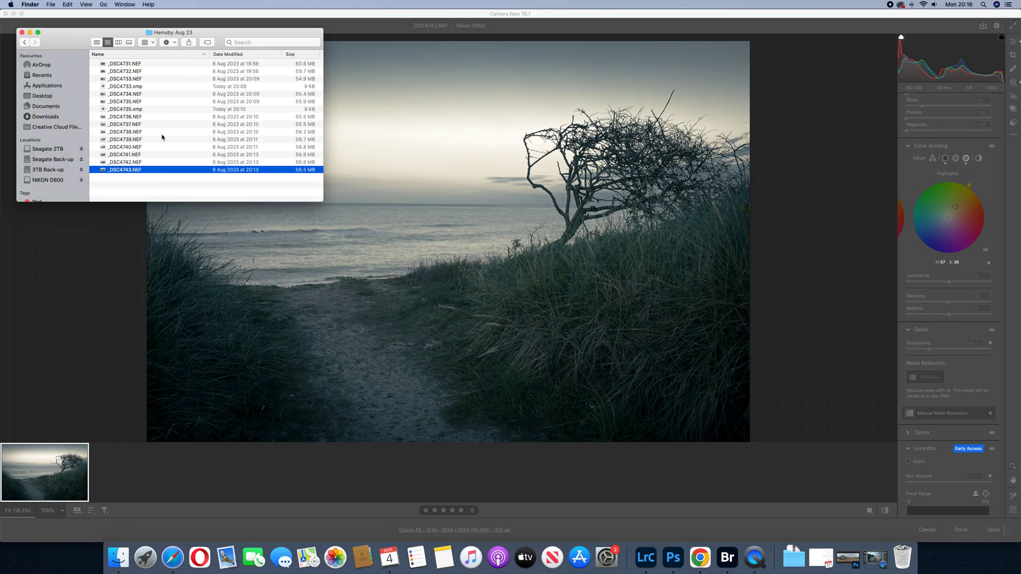
pyautogui.click(122, 65)
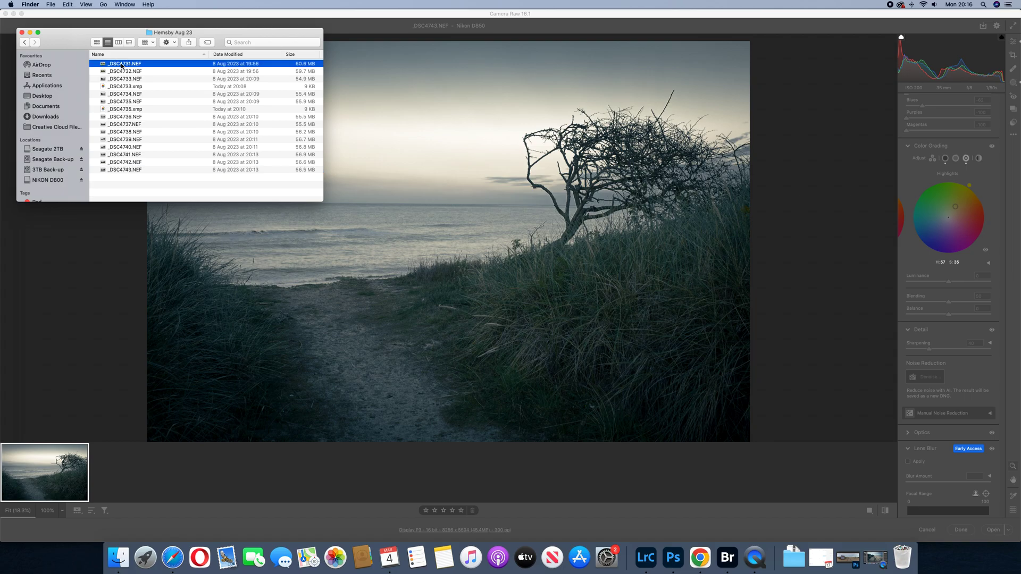
pyautogui.press('super+Tab')
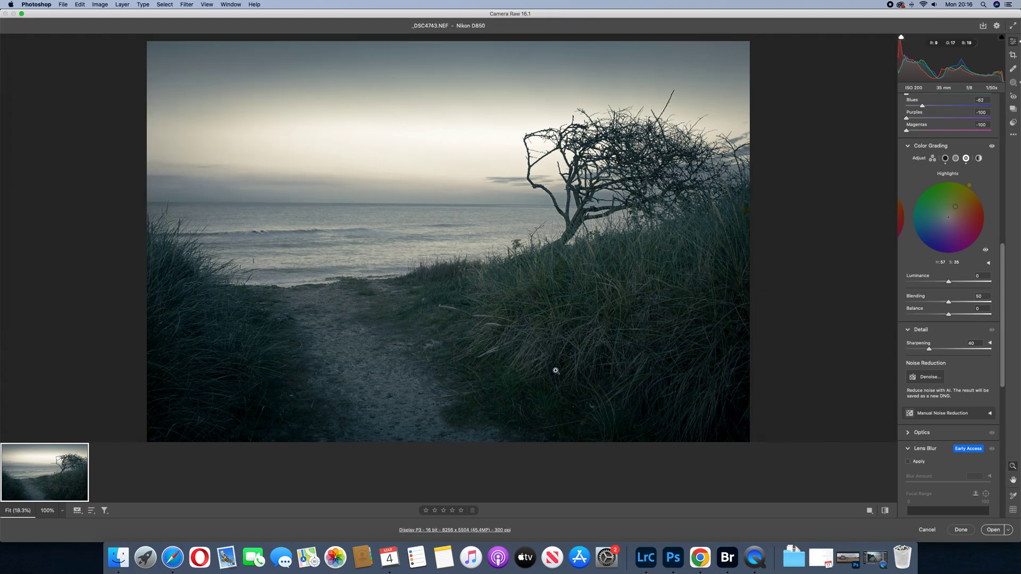
pyautogui.click(960, 530)
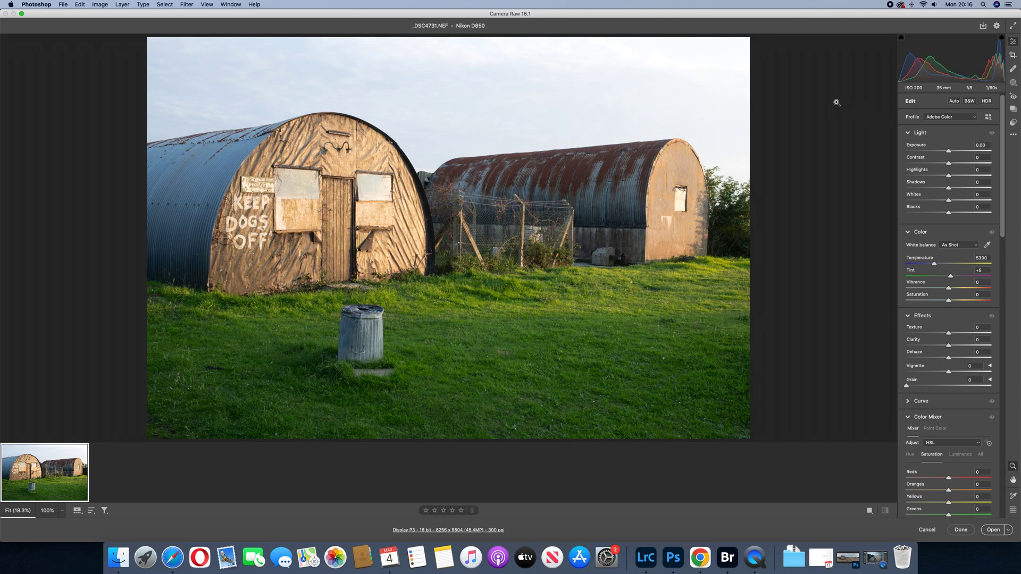
# Step: Apply the saved Late Hour preset from the custom preset group to the photo of the corrugated huts
pyautogui.click(1014, 123)
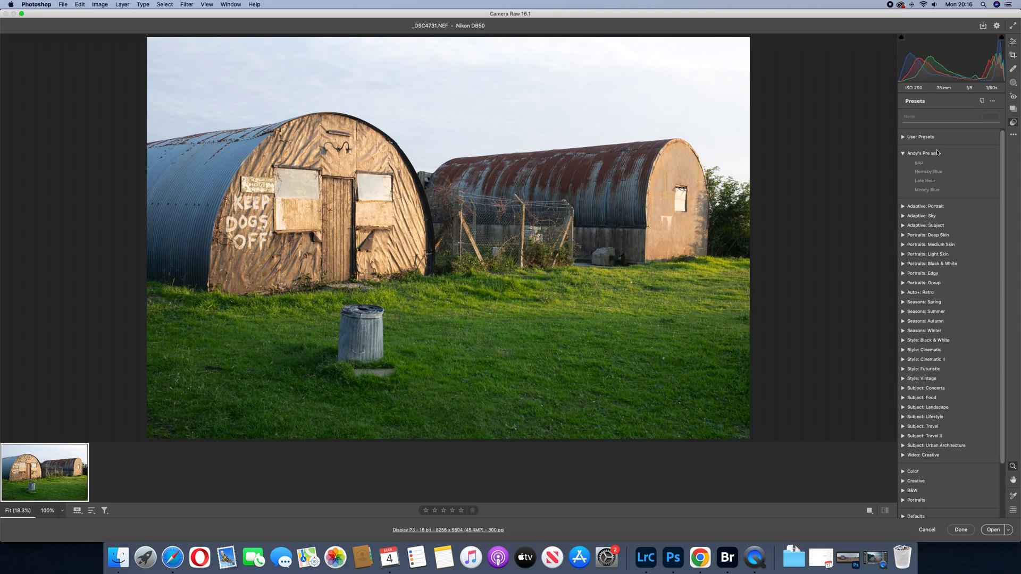
pyautogui.click(903, 153)
pyautogui.click(903, 154)
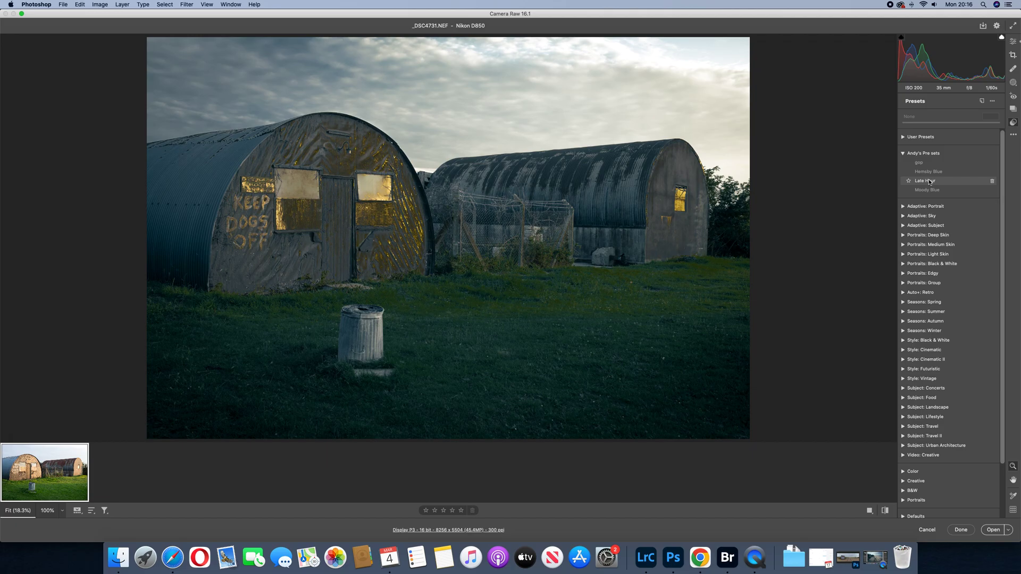
pyautogui.click(928, 182)
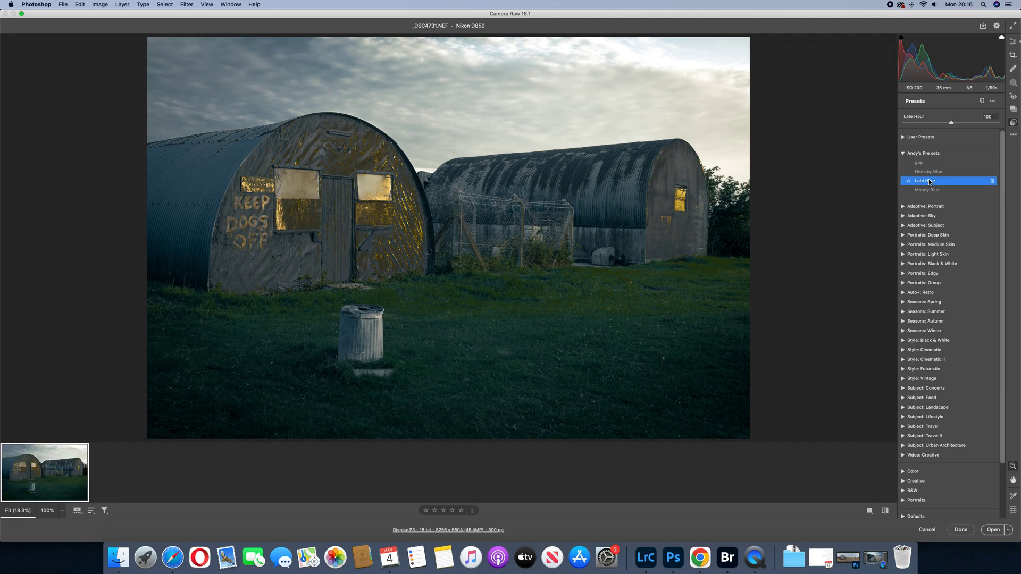